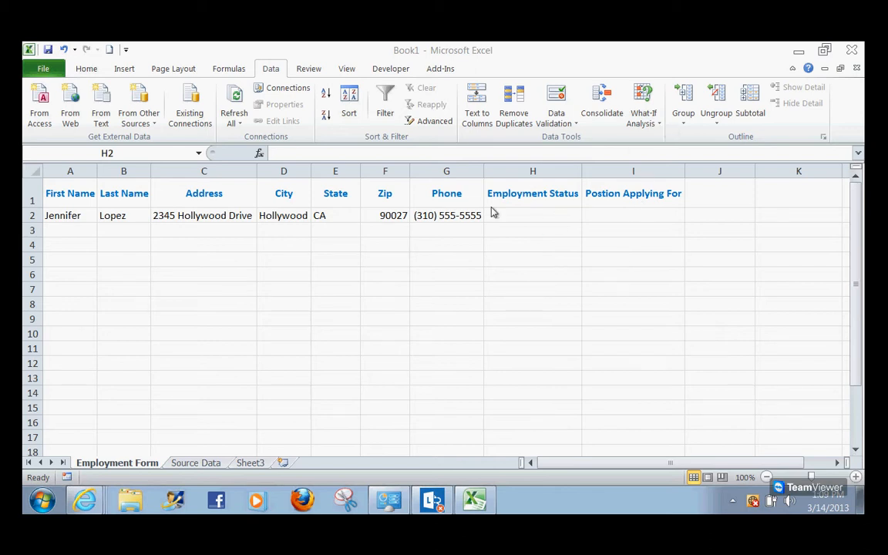
Apply List validation to H2:H15 under Employment Status, sourced from 'Source Data'!$A$1:$A$4
left_click(513, 217)
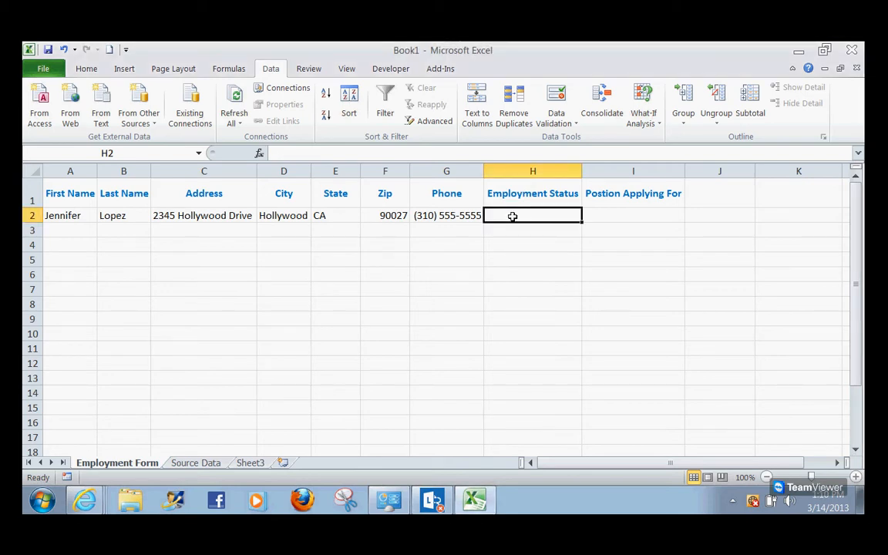
left_click_drag(513, 217, 514, 402)
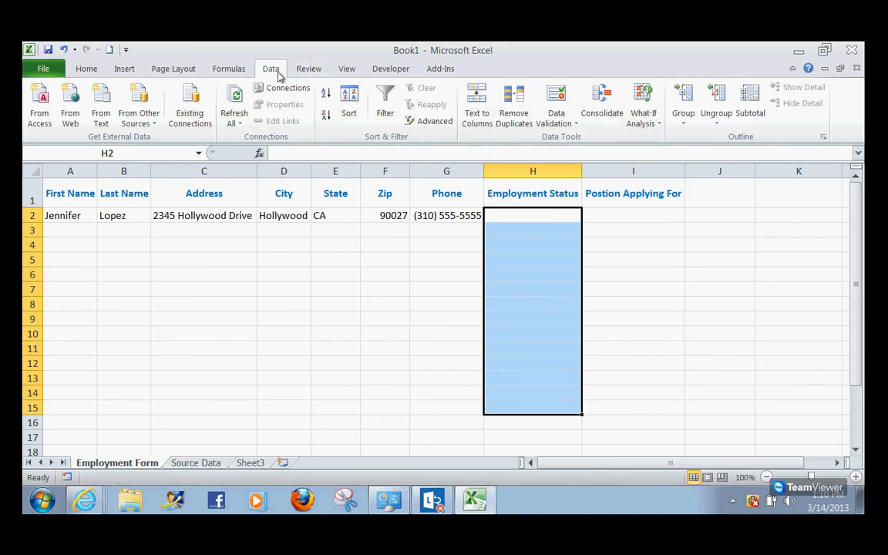
left_click(566, 123)
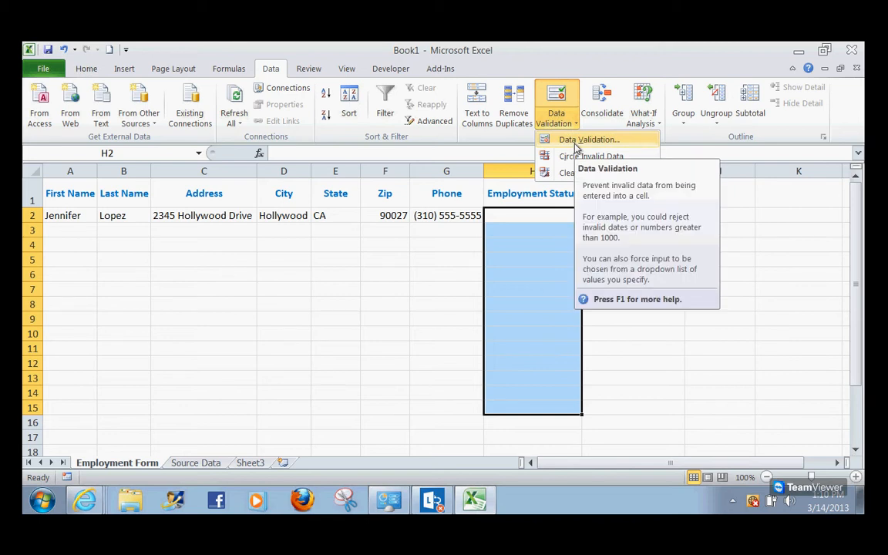
left_click(586, 139)
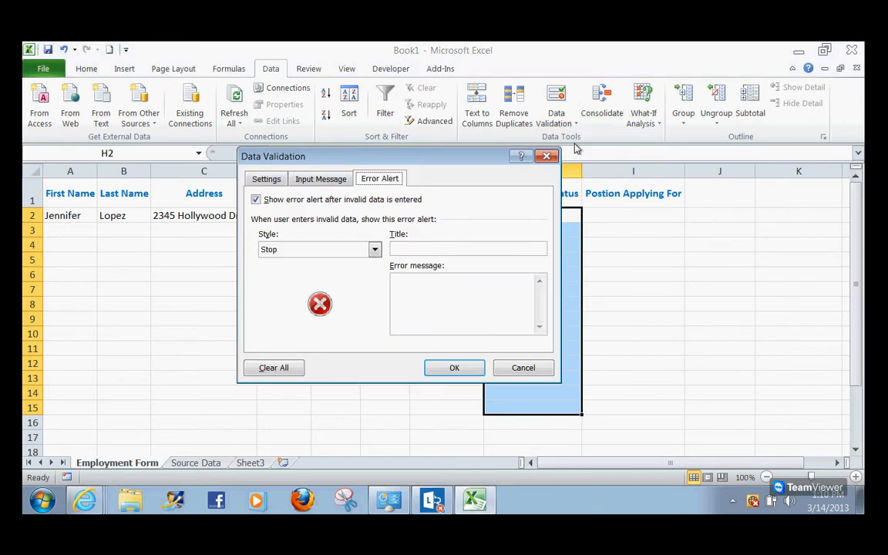
left_click(279, 184)
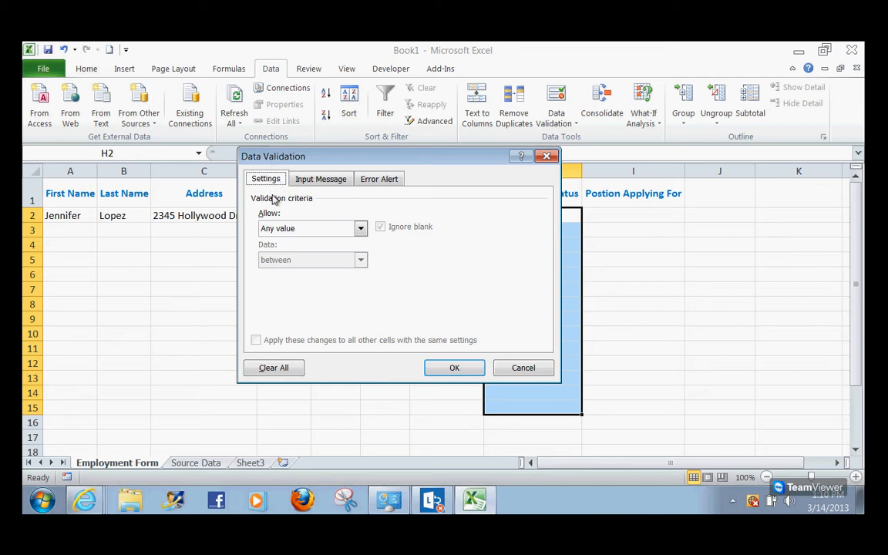
left_click(284, 231)
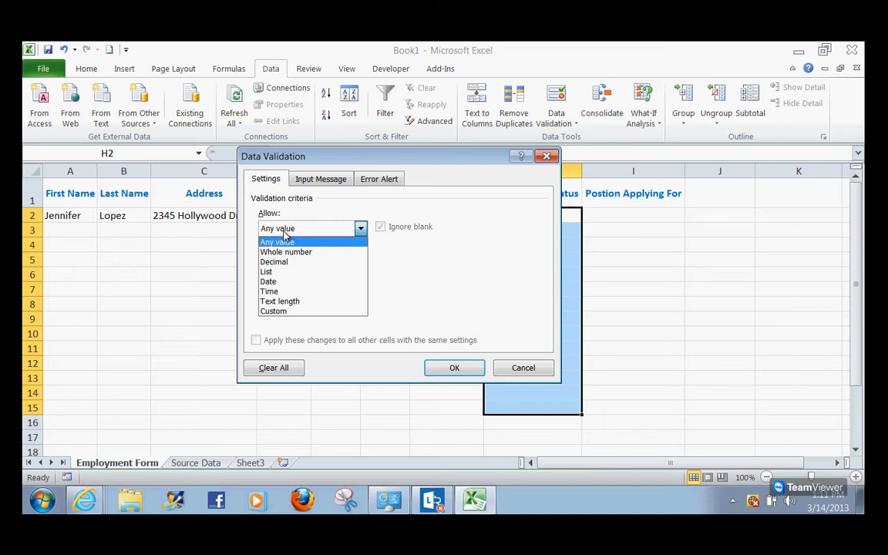
left_click(285, 274)
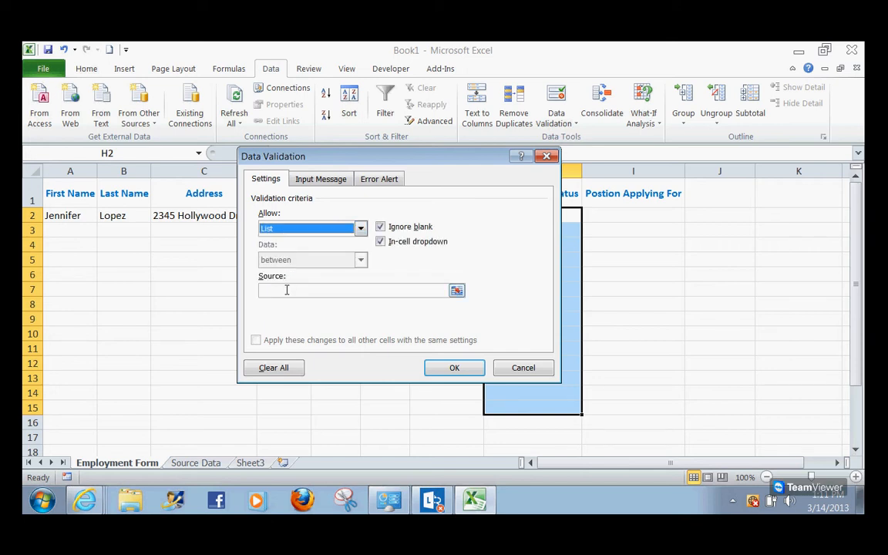
left_click(286, 289)
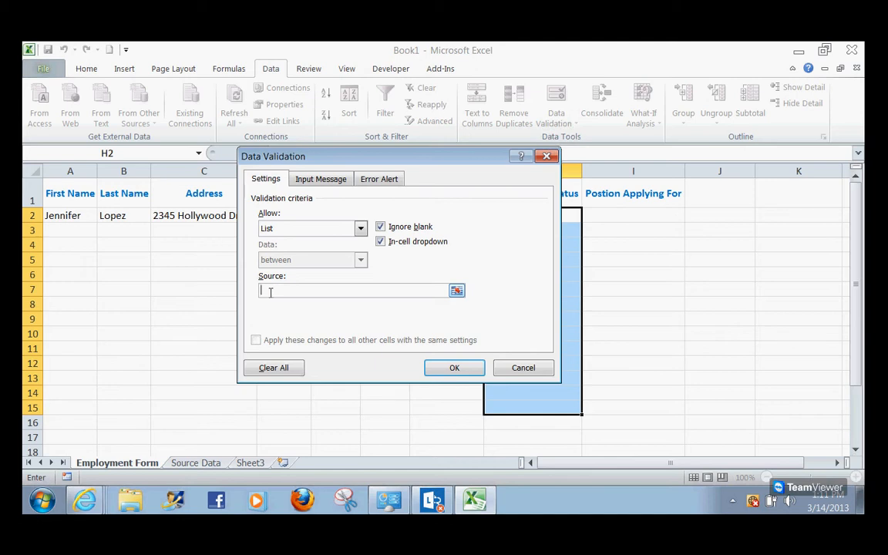
left_click(198, 463)
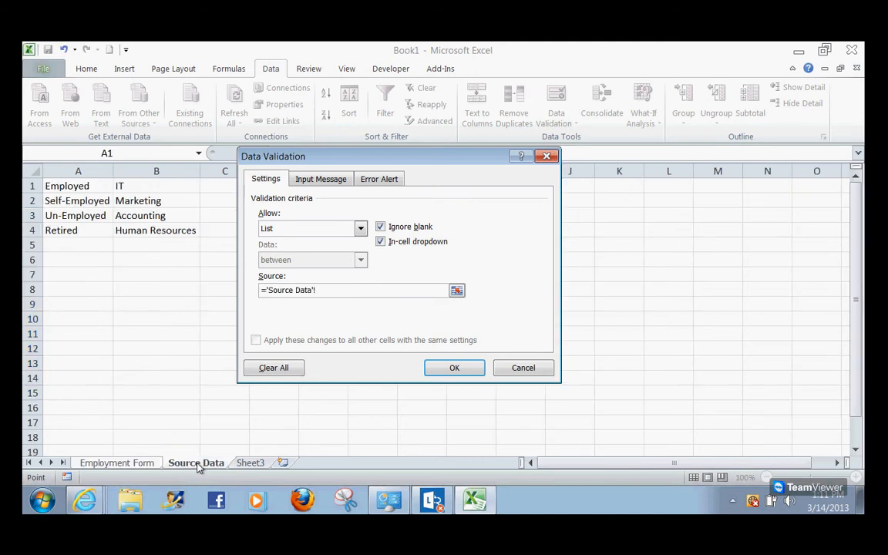
left_click_drag(74, 189, 75, 233)
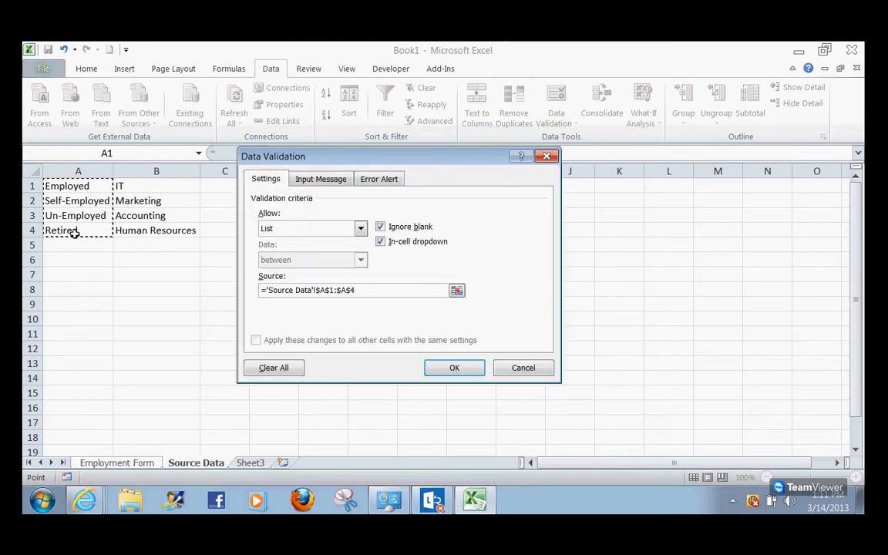
Set the error alert style for the validation to Stop
left_click(334, 182)
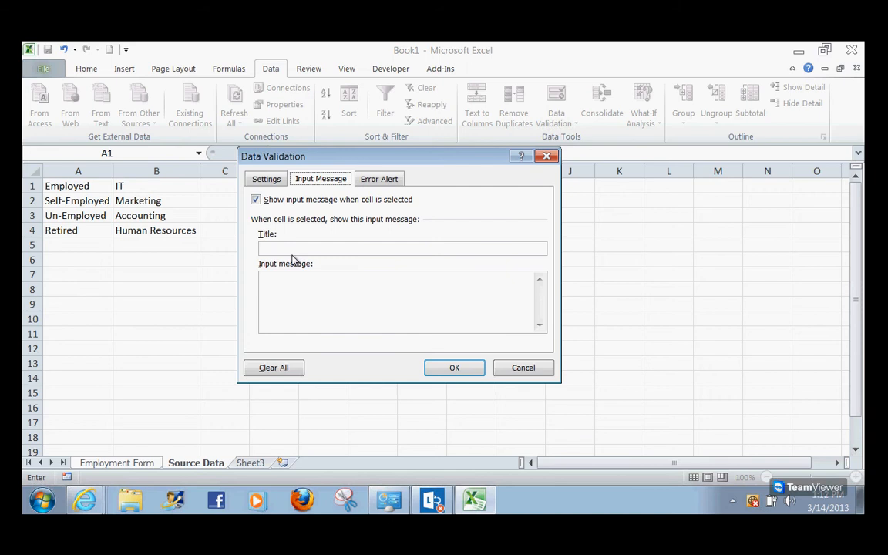
left_click(384, 183)
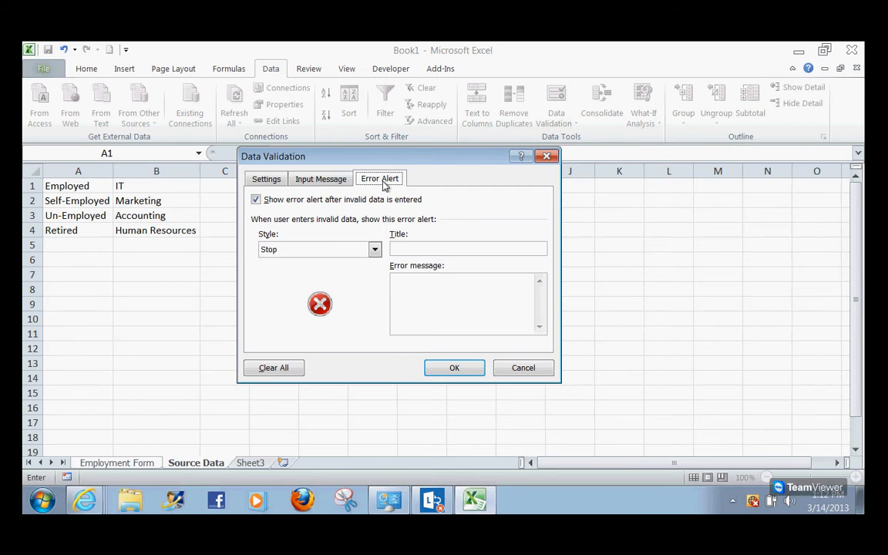
left_click(286, 251)
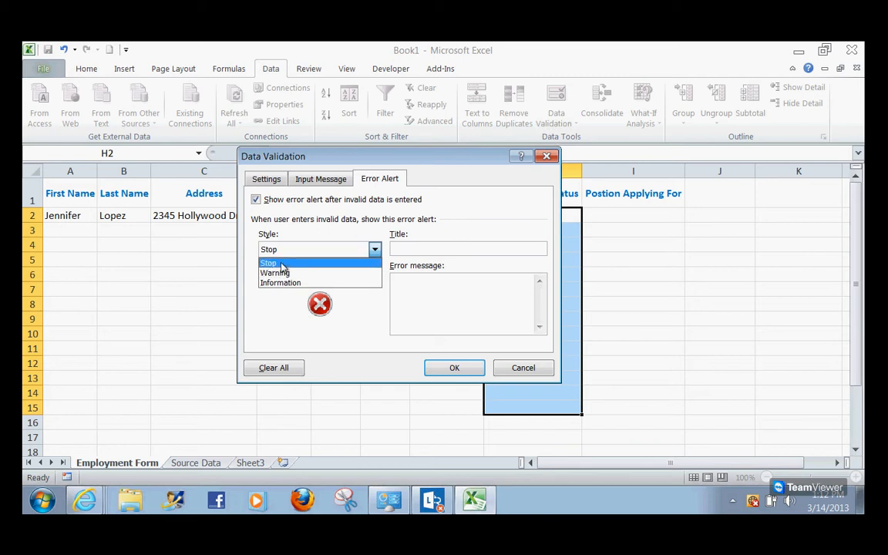
left_click(280, 264)
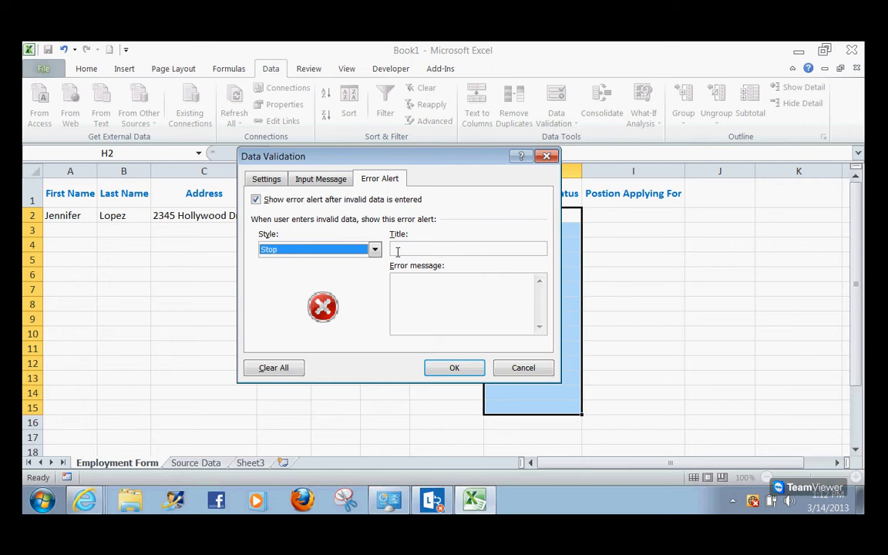
left_click(297, 251)
left_click(298, 267)
Enter the error alert title Invalid and message "Please use items from the drop down list.", then apply the validation
left_click(406, 250)
type("Invalid")
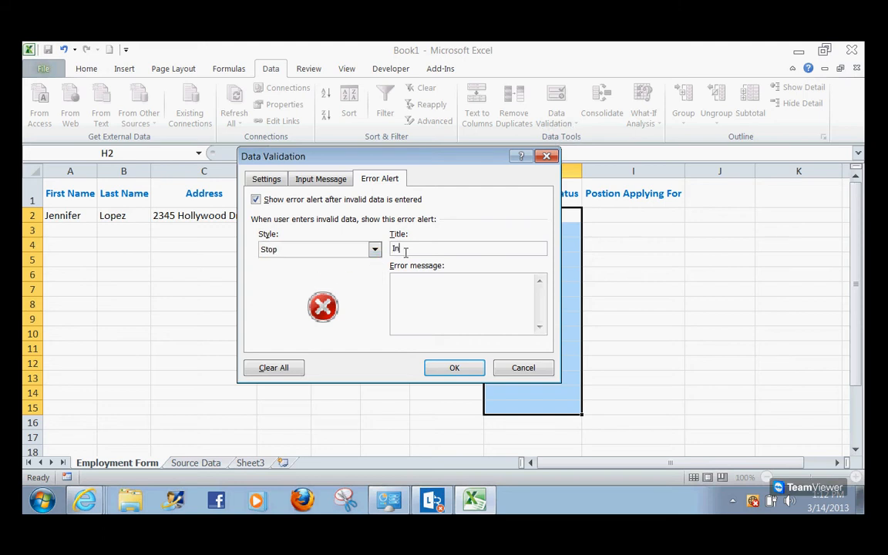
left_click(415, 278)
type("Please use items from the drop down list")
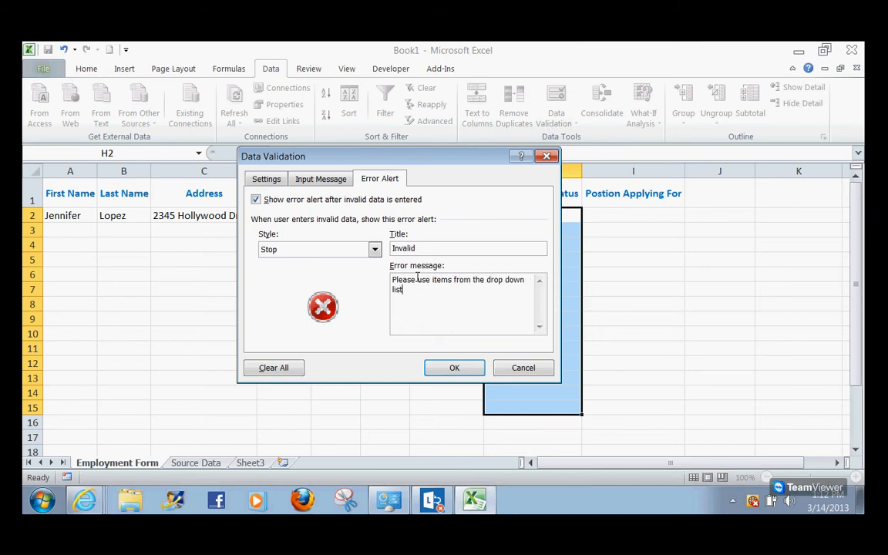
type(".")
left_click(463, 370)
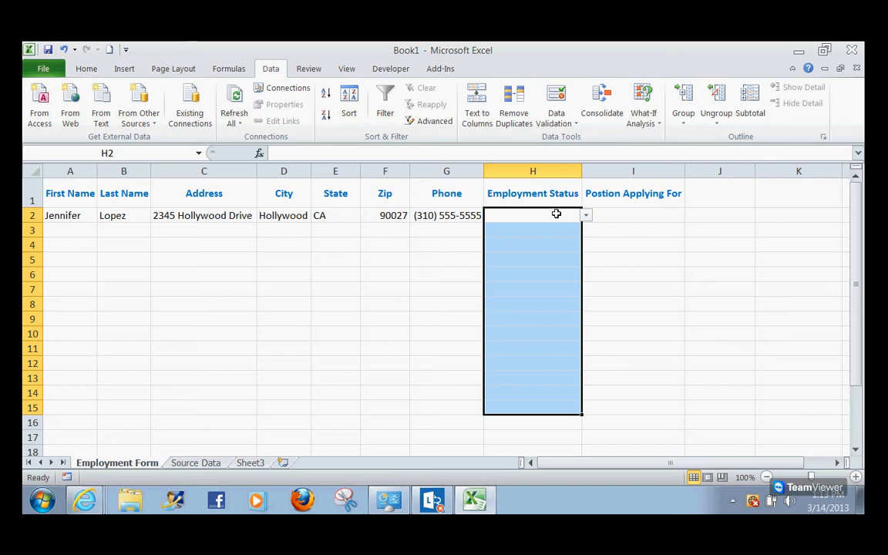
Choose Retired from the dropdown in H2
left_click(586, 217)
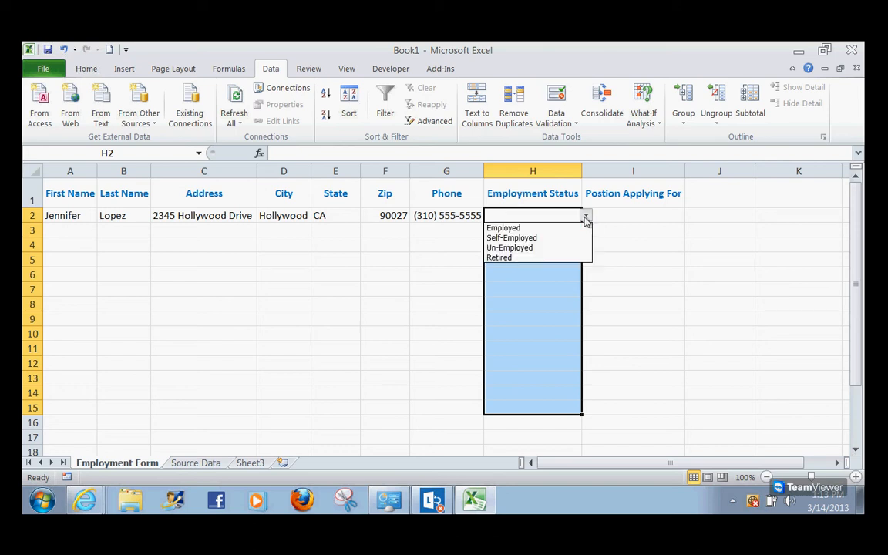
left_click(527, 258)
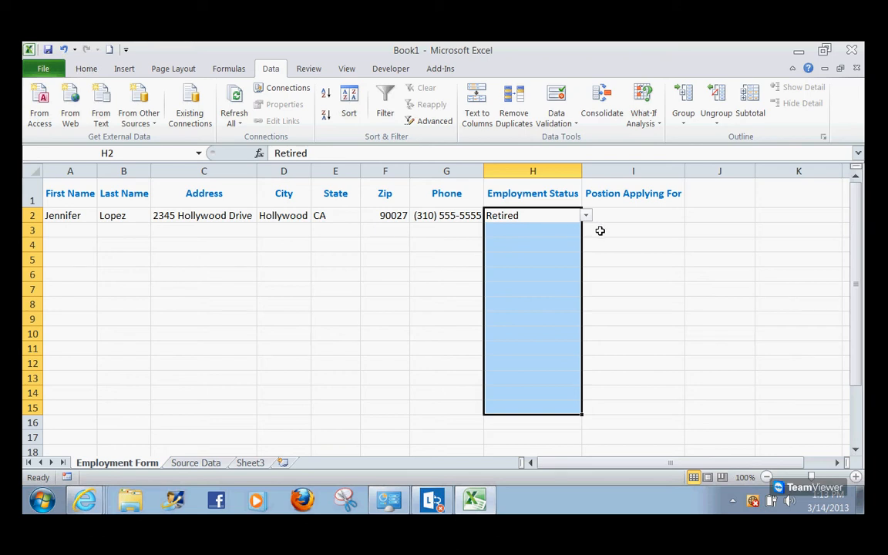
Apply List validation to I2:I15 under Position Applying For, sourced from 'Source Data'!$B$1:$B$4
left_click(632, 220)
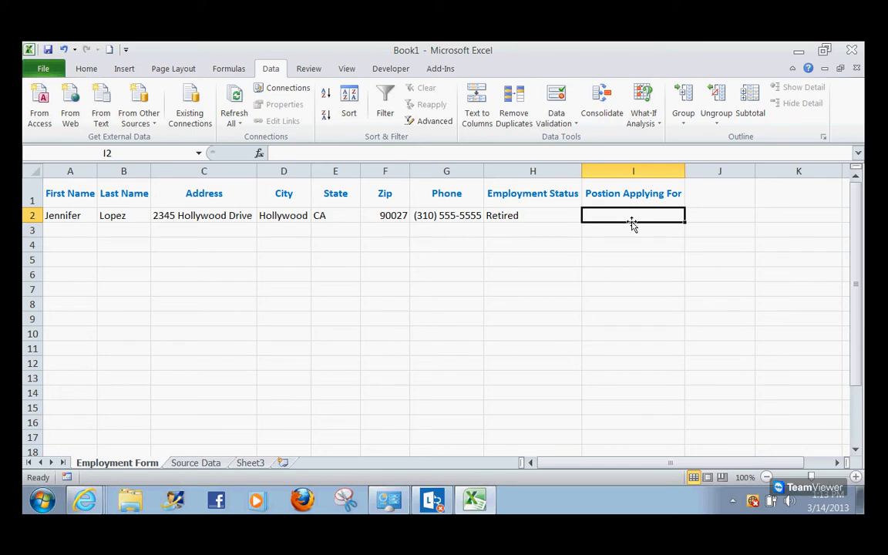
left_click_drag(624, 218, 610, 412)
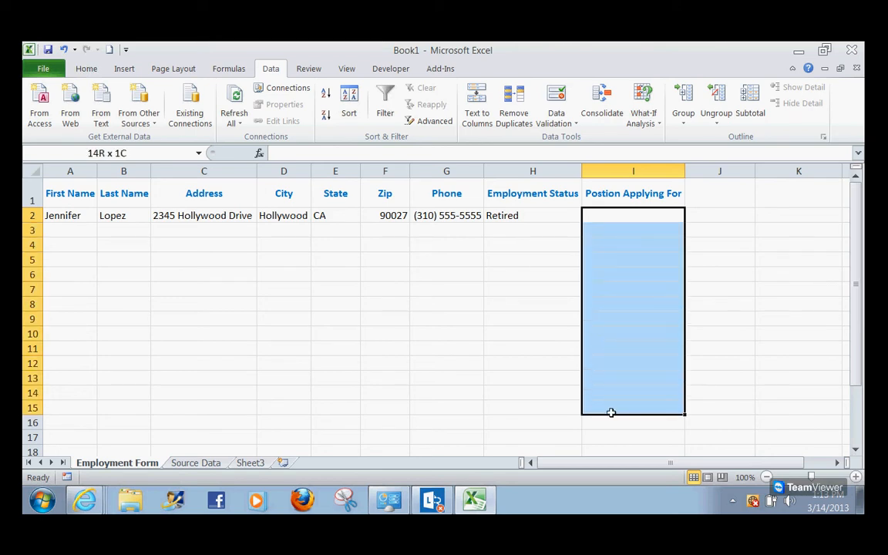
left_click(562, 127)
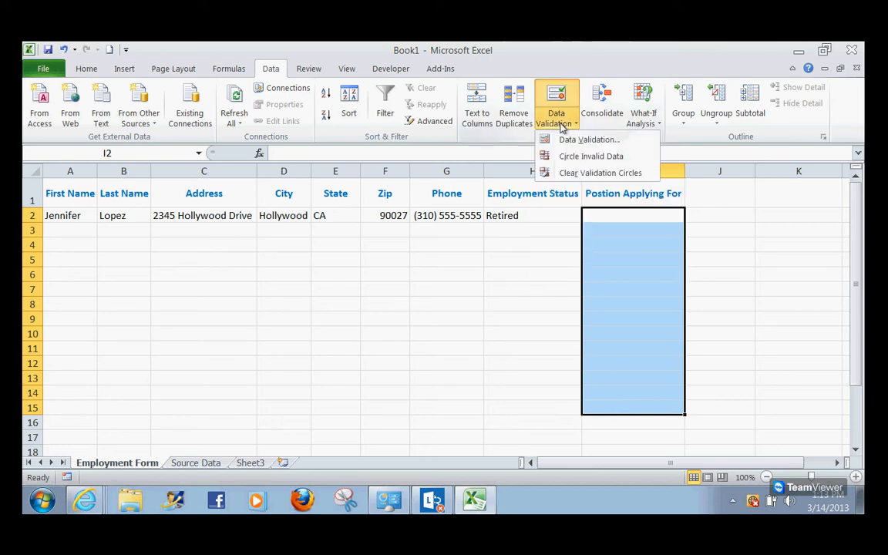
left_click(568, 140)
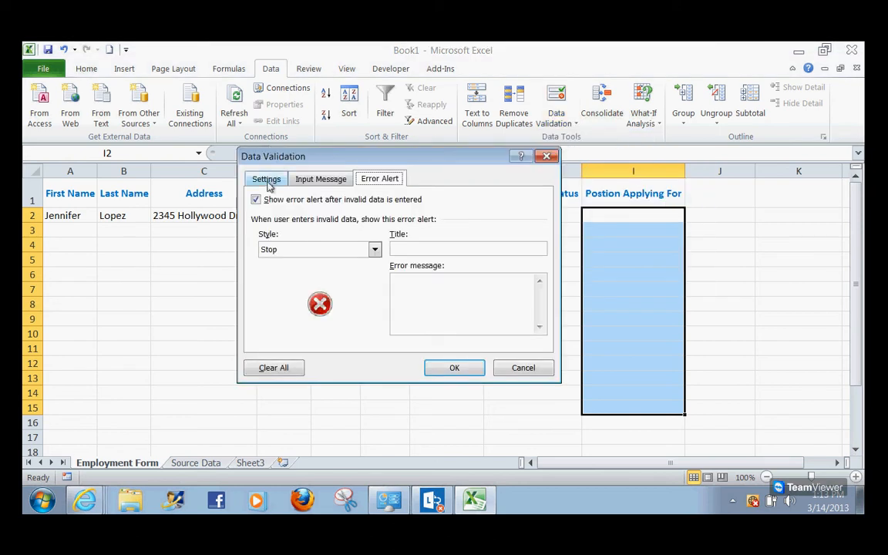
left_click(267, 180)
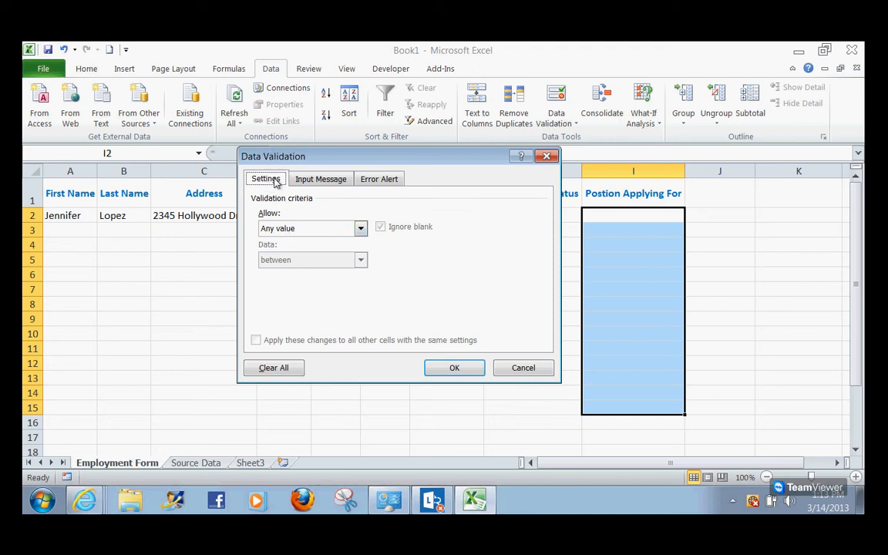
left_click(276, 228)
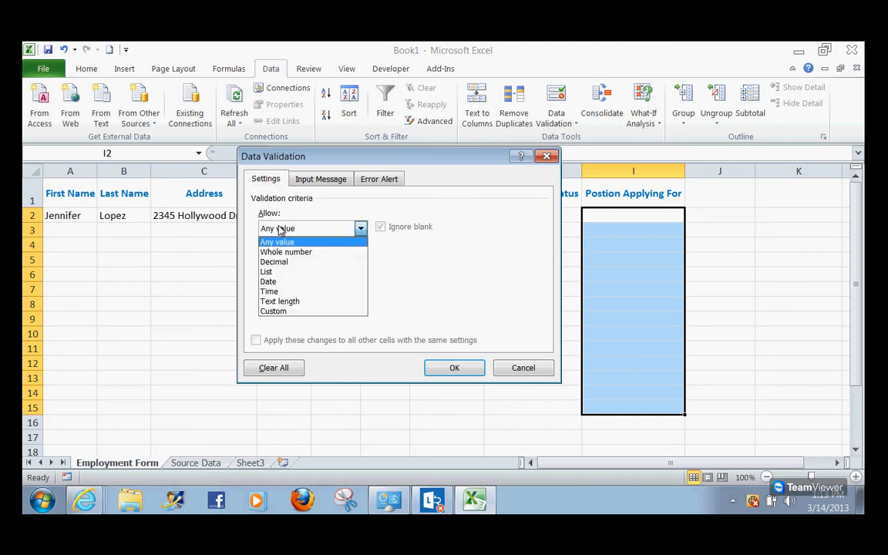
left_click(278, 275)
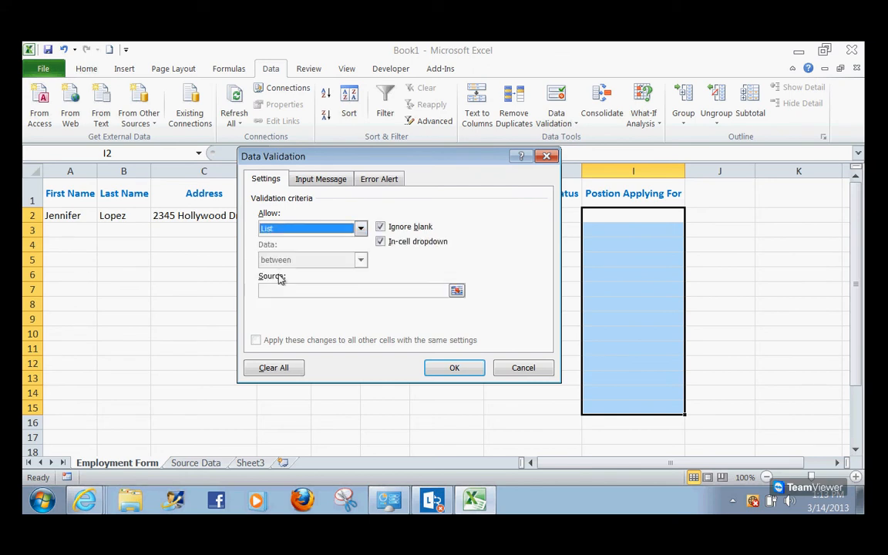
left_click(279, 290)
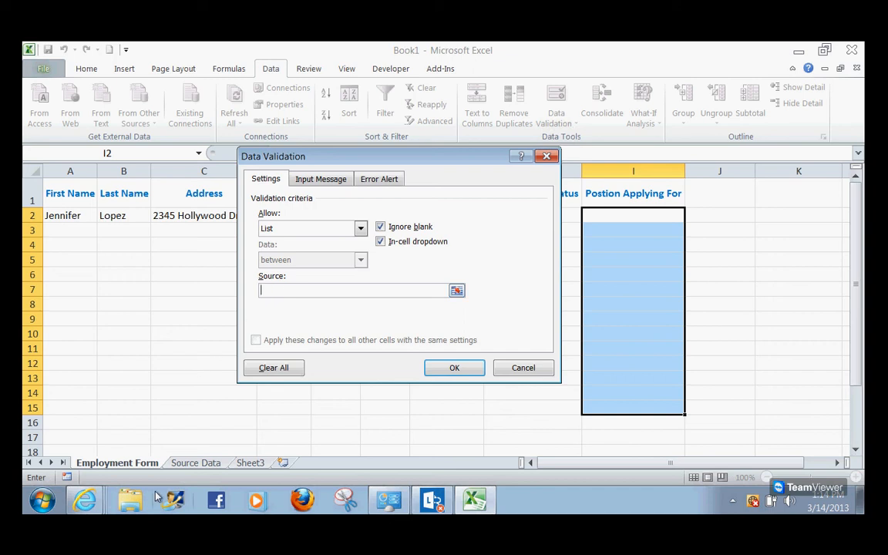
left_click(195, 462)
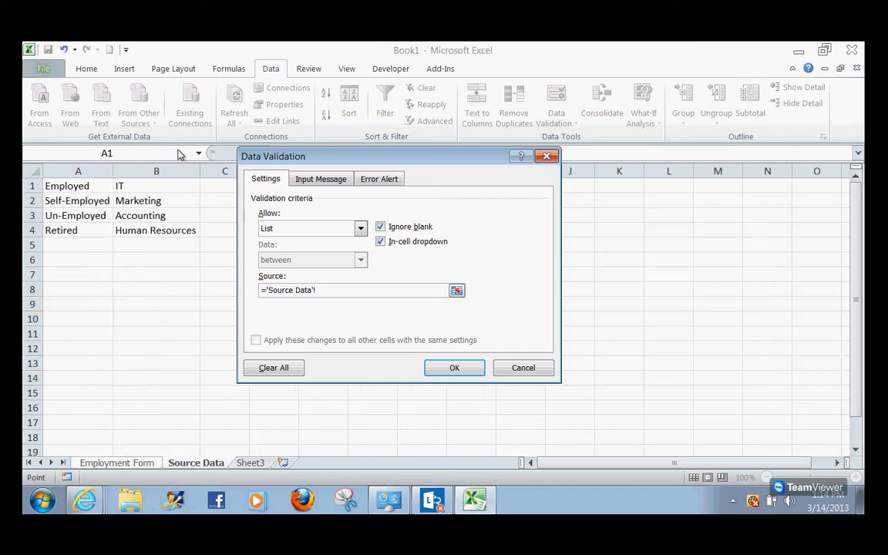
left_click(147, 191)
left_click_drag(147, 191, 154, 230)
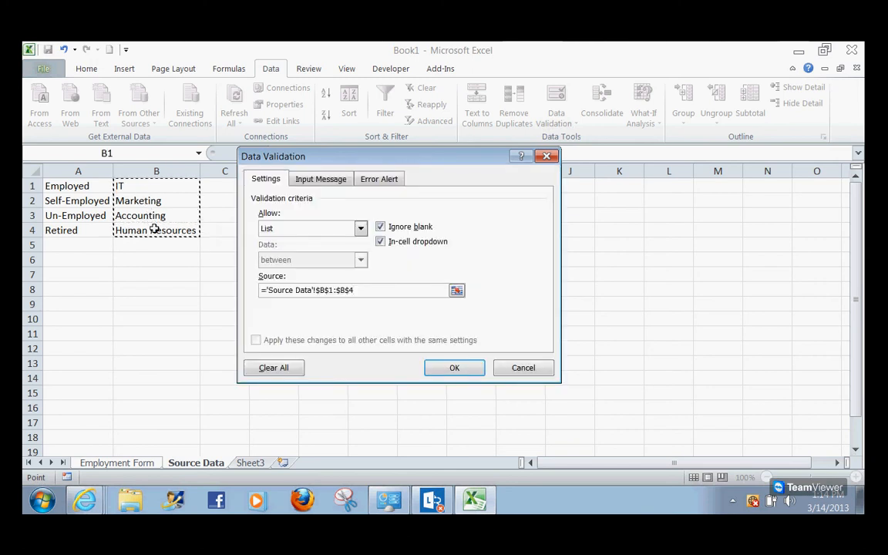
Add an input message titled Drop Down Menu with text "Please select choice from menu"
left_click(333, 182)
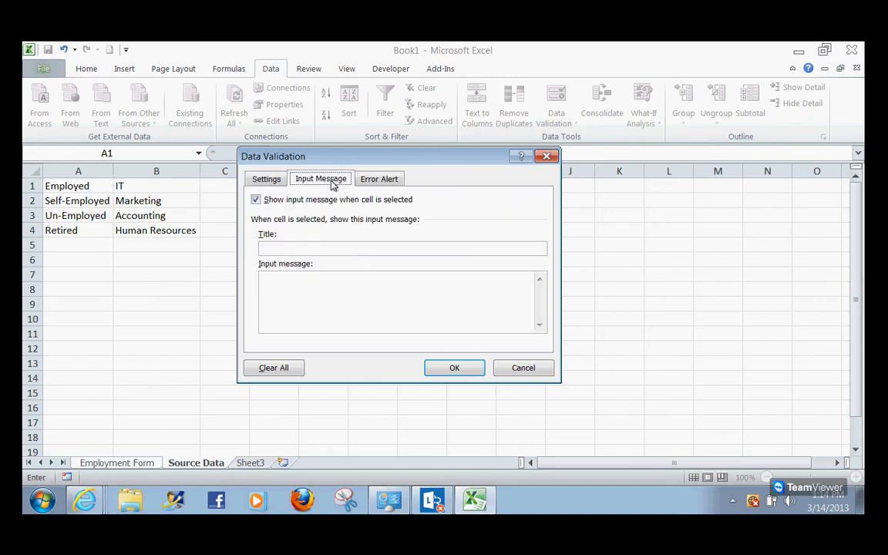
left_click(307, 249)
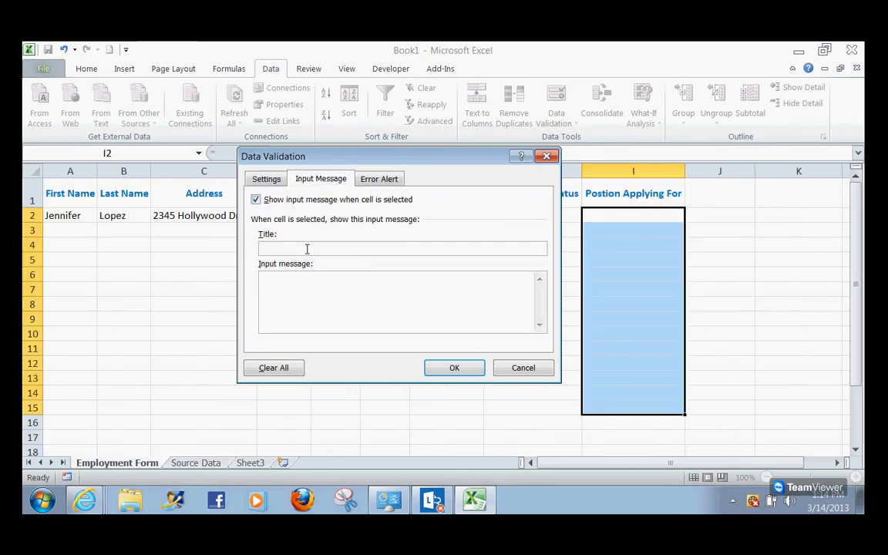
type("Drop Down Menu")
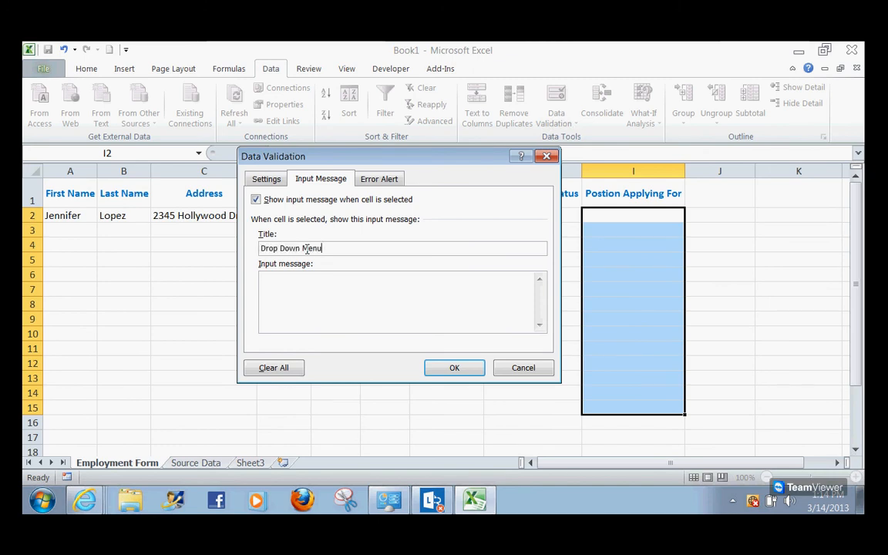
left_click(299, 278)
type("Please select choice from menu")
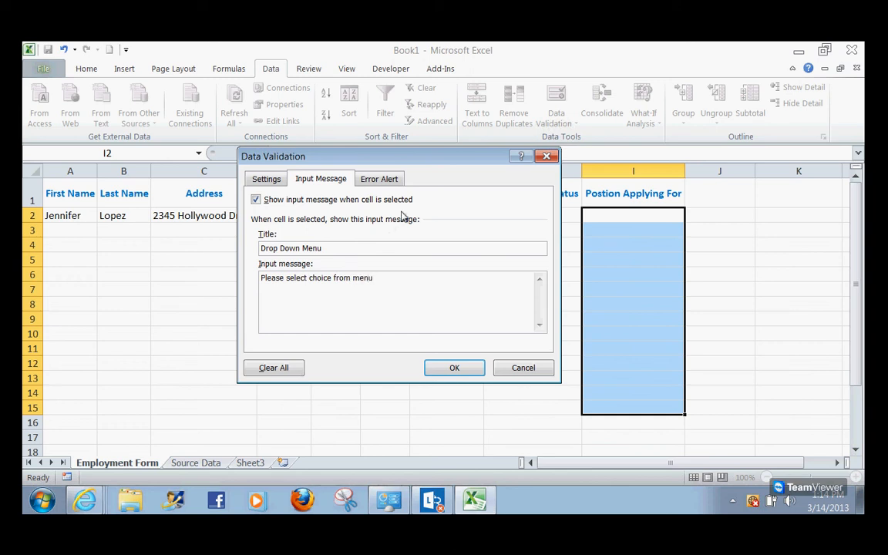
Set the error alert title to Invalid!!!!! with message "Please fix data or you will not be able to save your file." and apply
left_click(379, 179)
left_click(401, 247)
type("Inv")
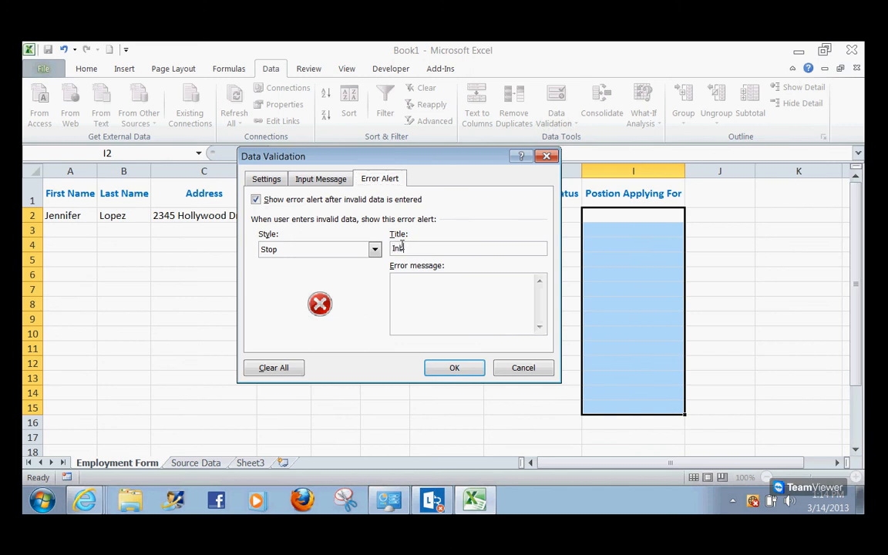
type("alid!!!!!")
key("Tab")
type("Please fix data or you ")
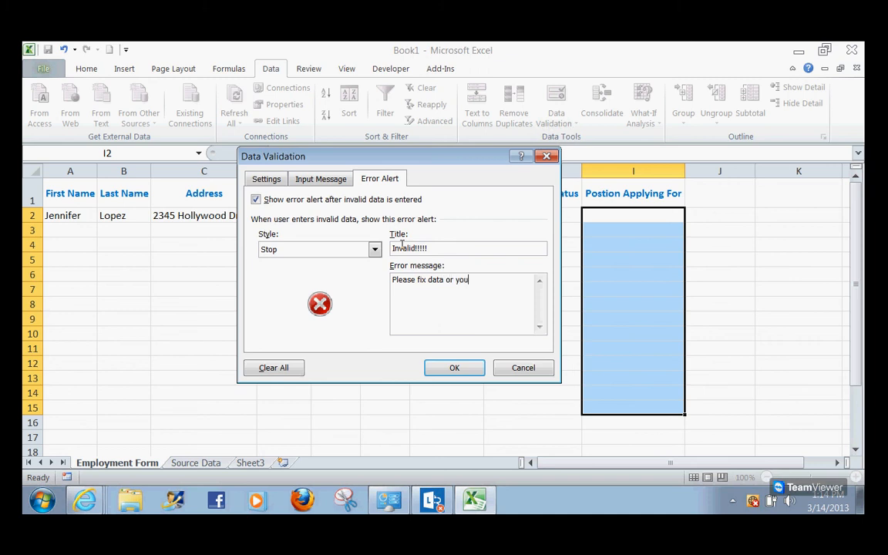
type("will not be able to save your file")
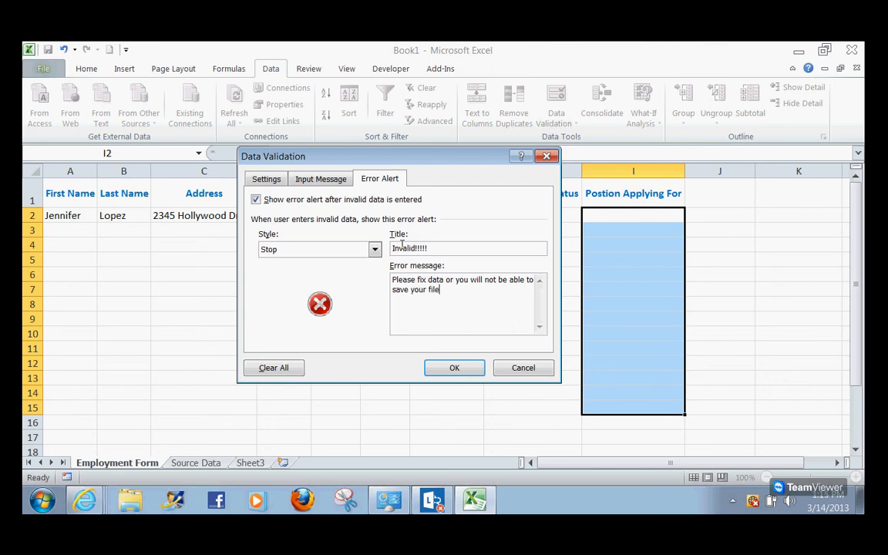
type(".")
left_click(456, 369)
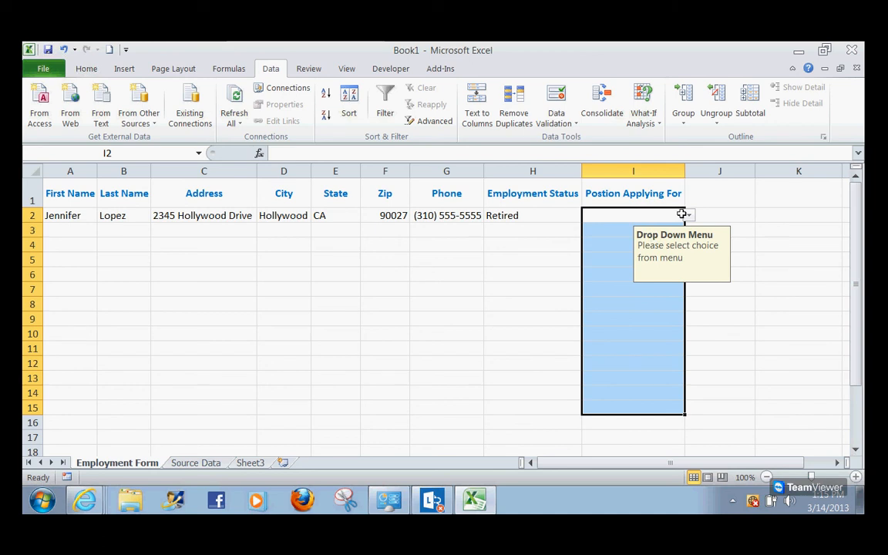
Choose Accounting in I2 and IT in I3 from the Position dropdown list
left_click(689, 218)
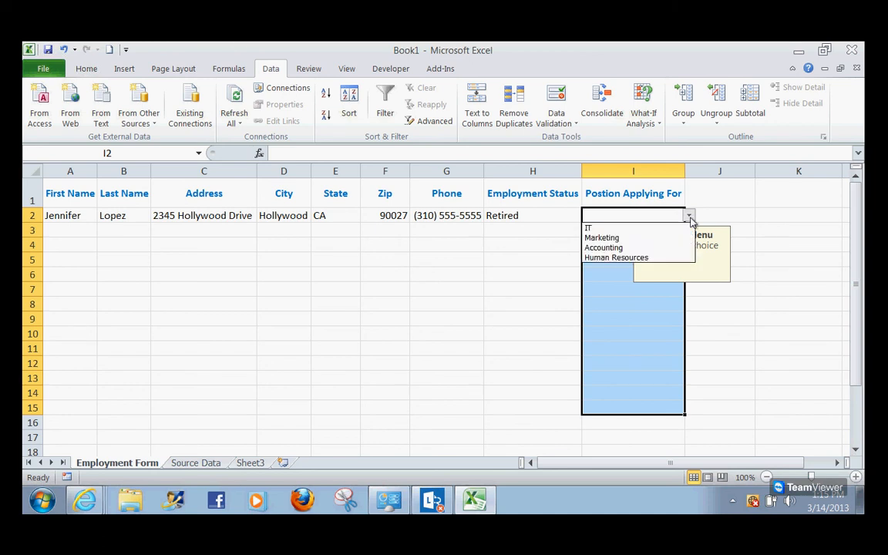
left_click(616, 248)
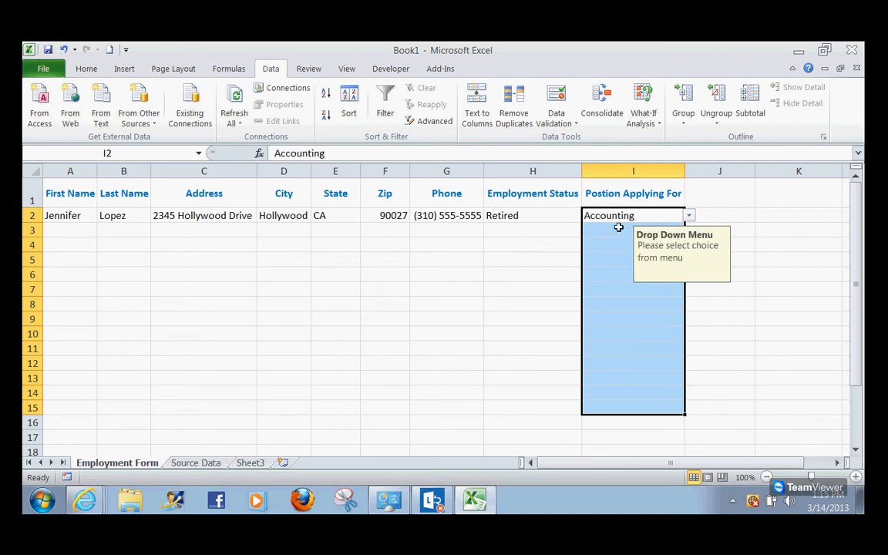
left_click(603, 230)
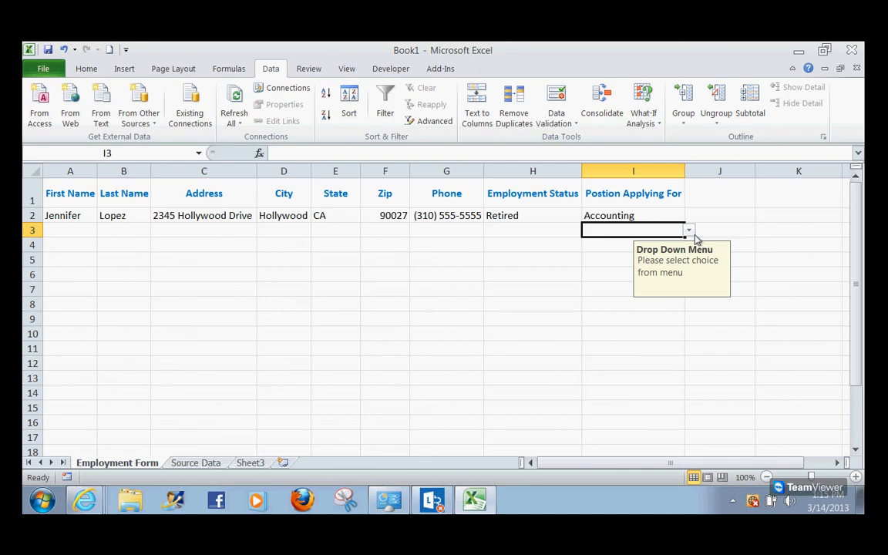
left_click(689, 231)
left_click(613, 242)
Choose Human Resources from the dropdown list in both I4 and I5
left_click(607, 247)
left_click(689, 245)
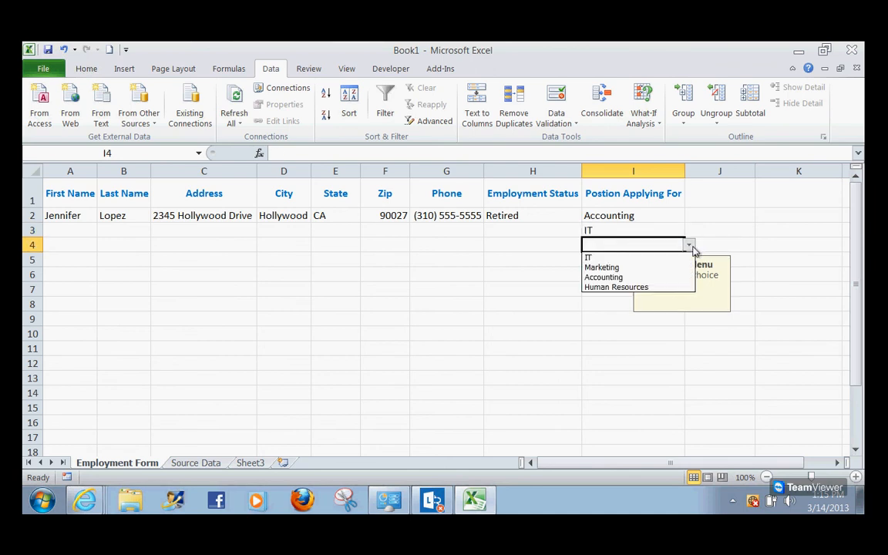
left_click(650, 288)
left_click(599, 258)
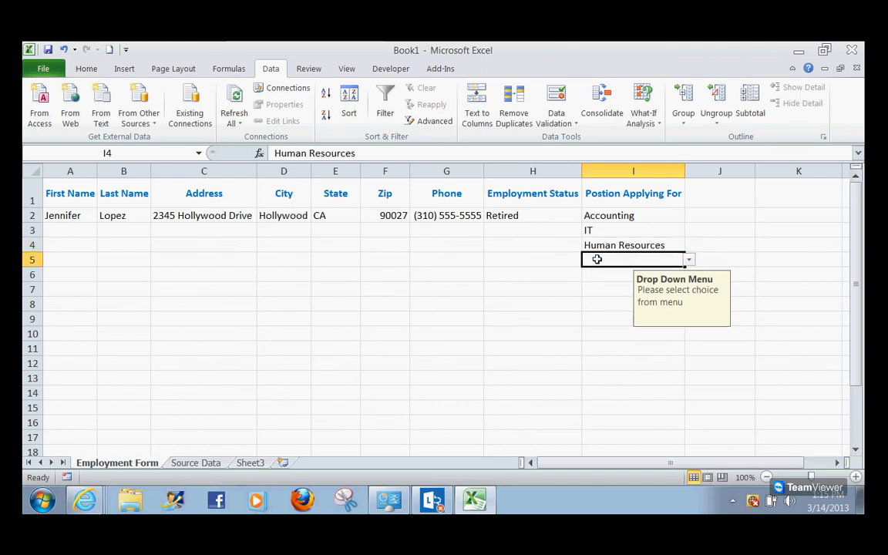
left_click(688, 260)
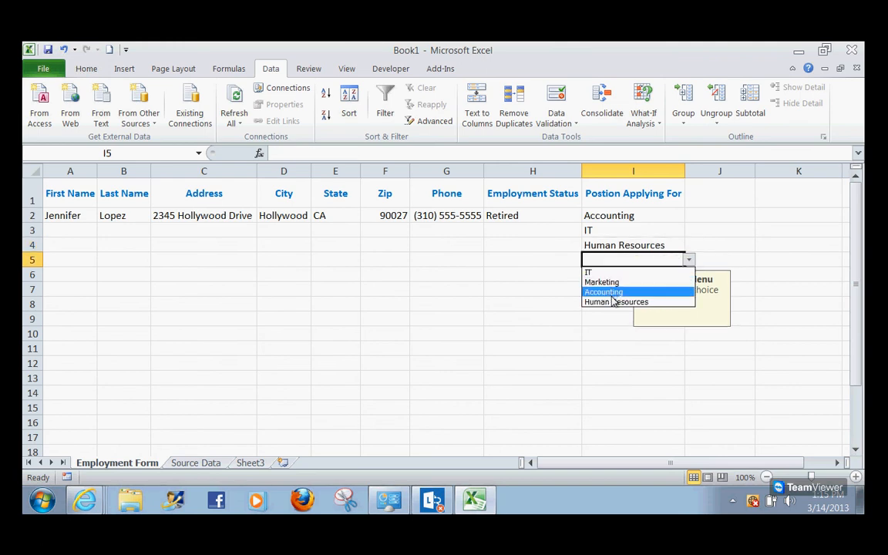
left_click(614, 302)
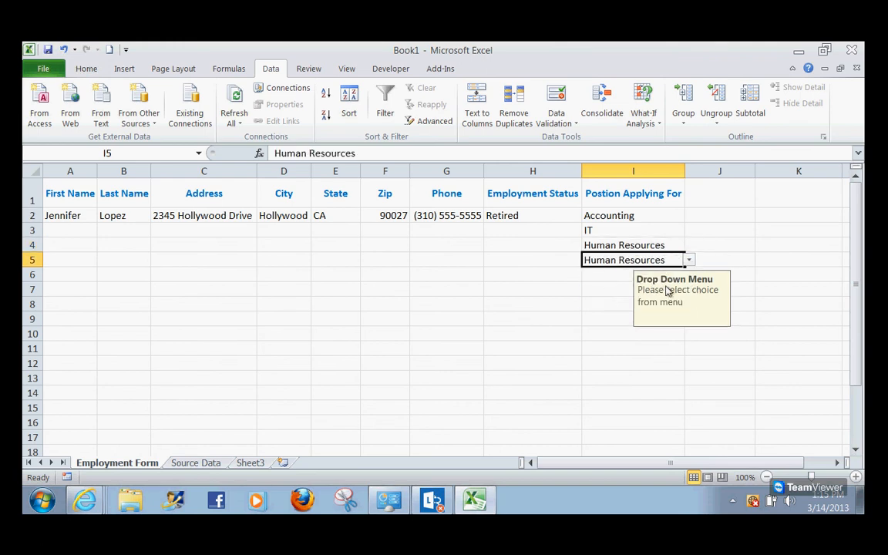
Change the position in I4 to Accounting using its dropdown list
left_click(618, 230)
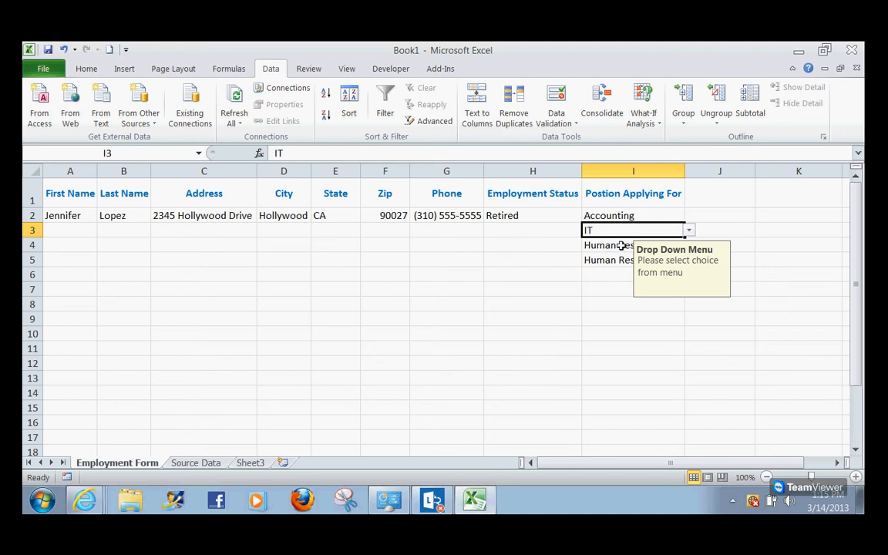
left_click(621, 245)
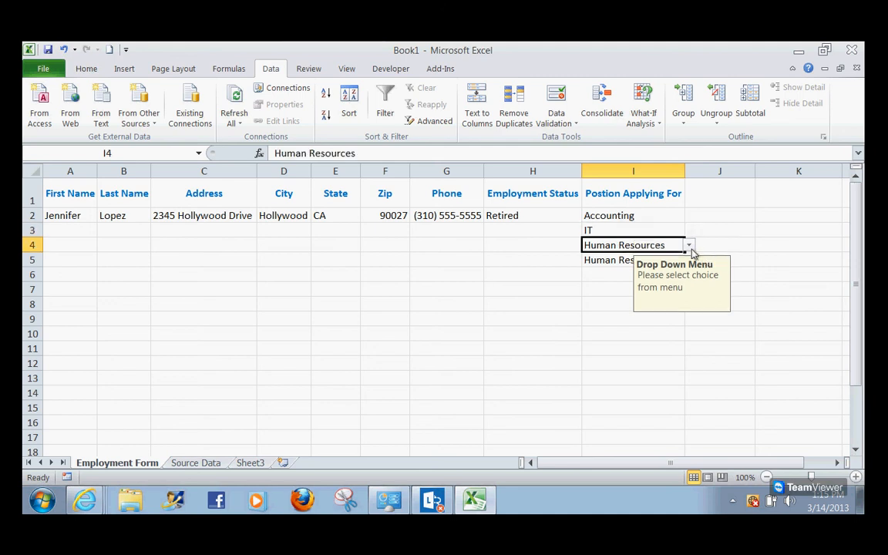
left_click(689, 246)
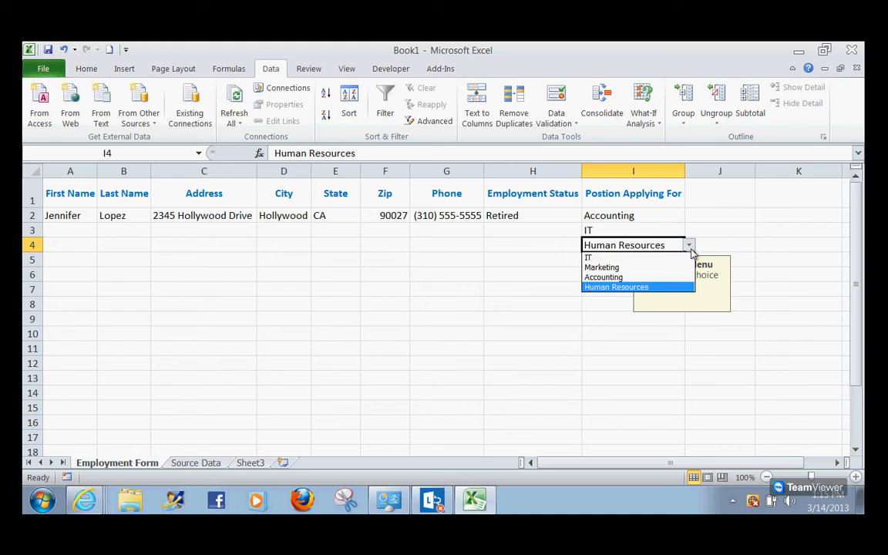
left_click(632, 277)
left_click(585, 274)
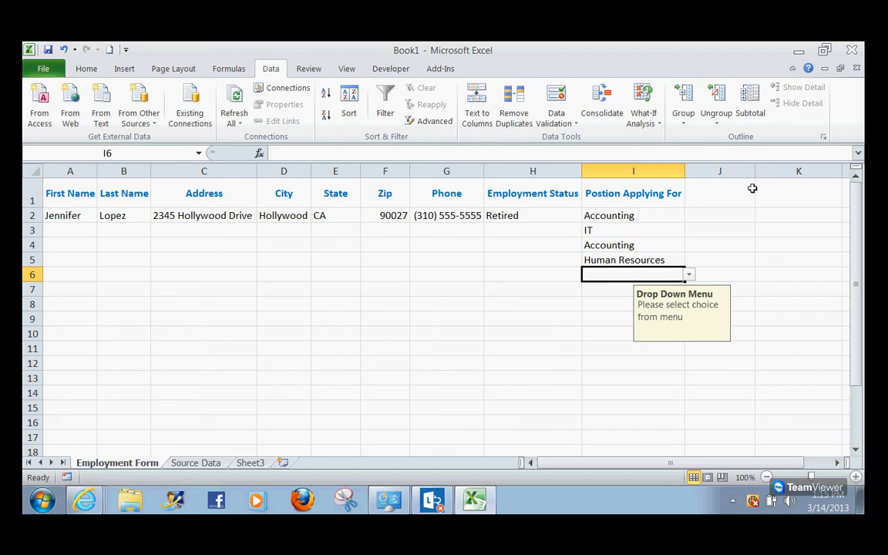
left_click(859, 136)
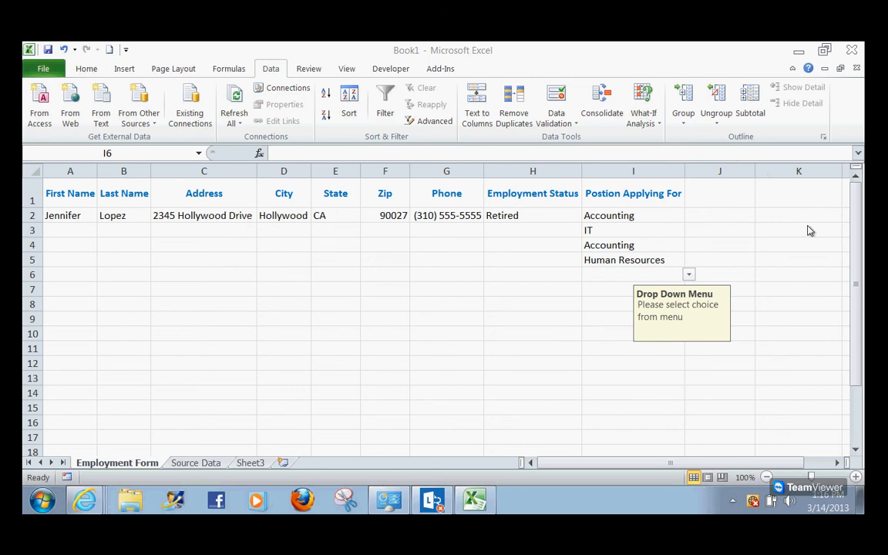
left_click(850, 195)
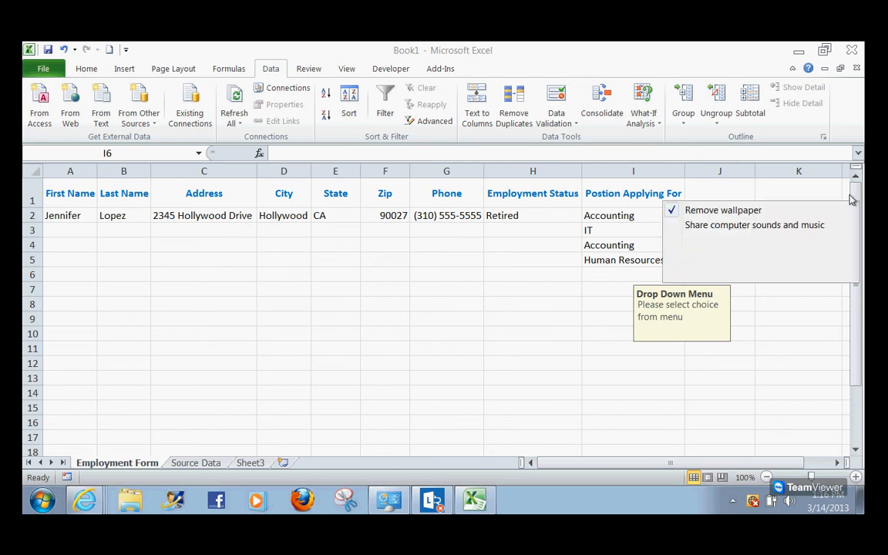
mouse_move(771, 253)
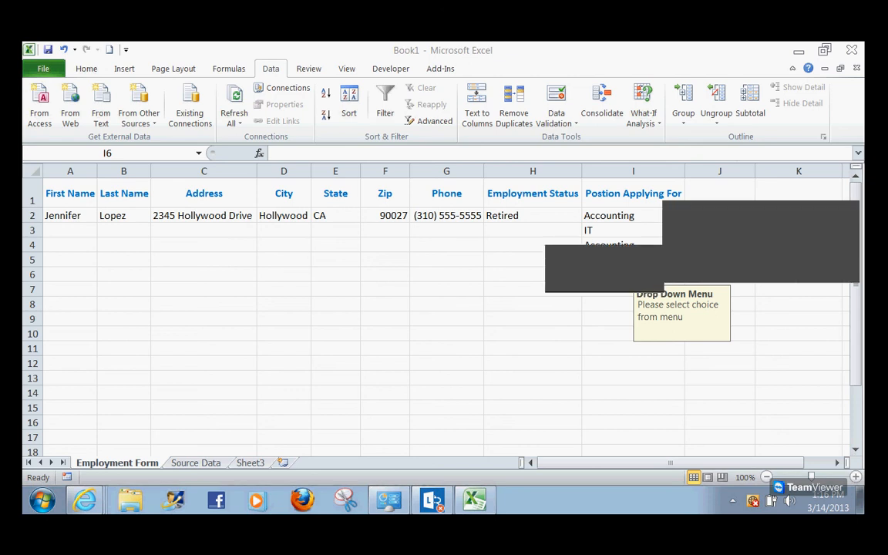